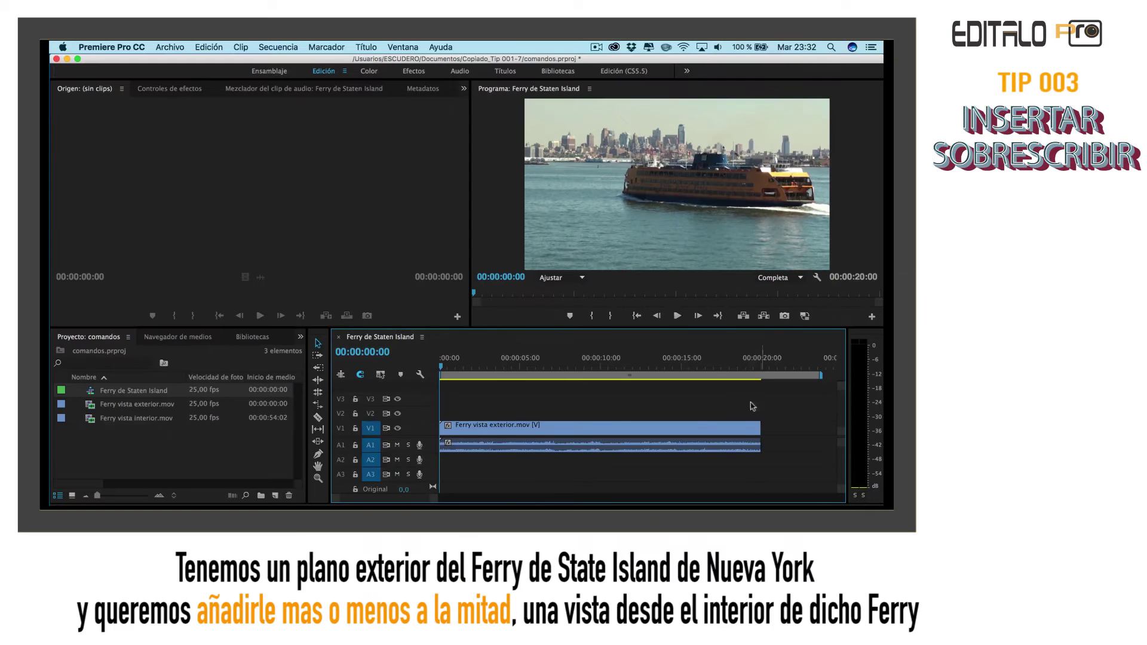
Play the Ferry de Staten Island sequence through to its end at 00:00:20:00.
click(680, 316)
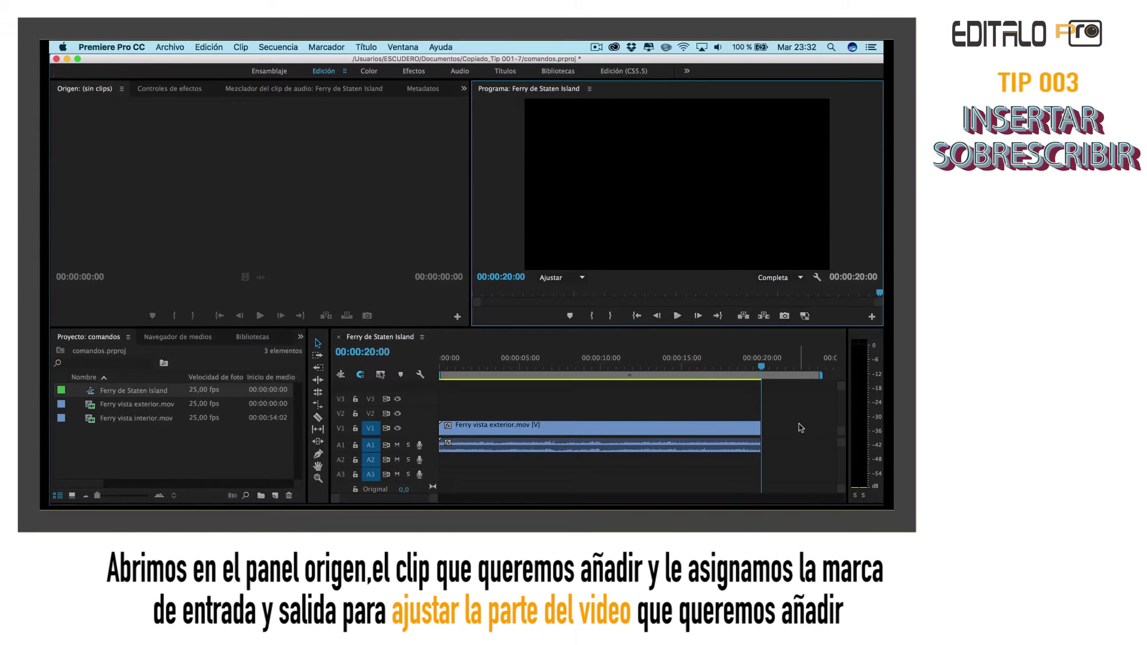
Load Ferry vista interior.mov in the Source monitor and mark a 3-second range starting at 00:00:55:05.
double_click(152, 420)
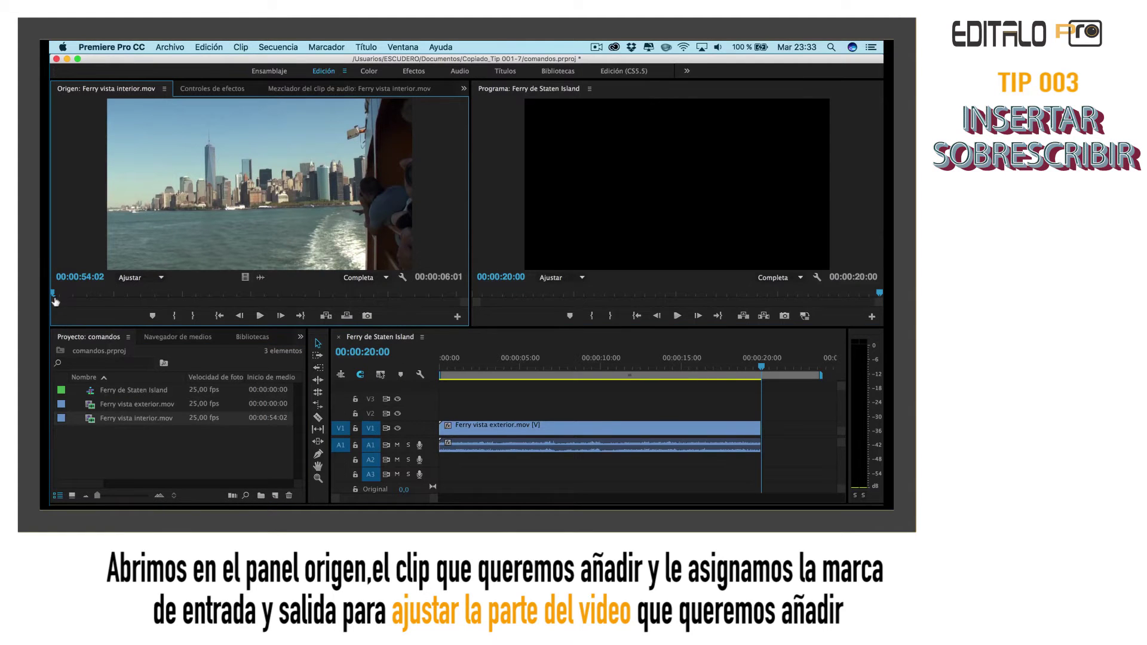
drag(52, 296, 120, 302)
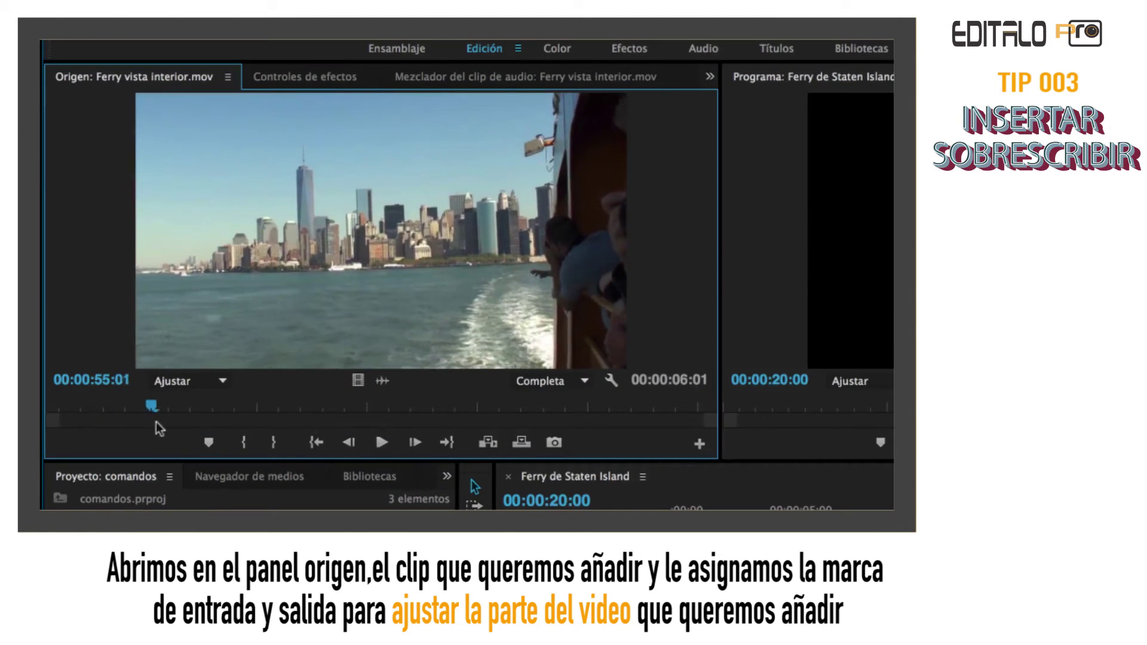
drag(158, 428, 170, 422)
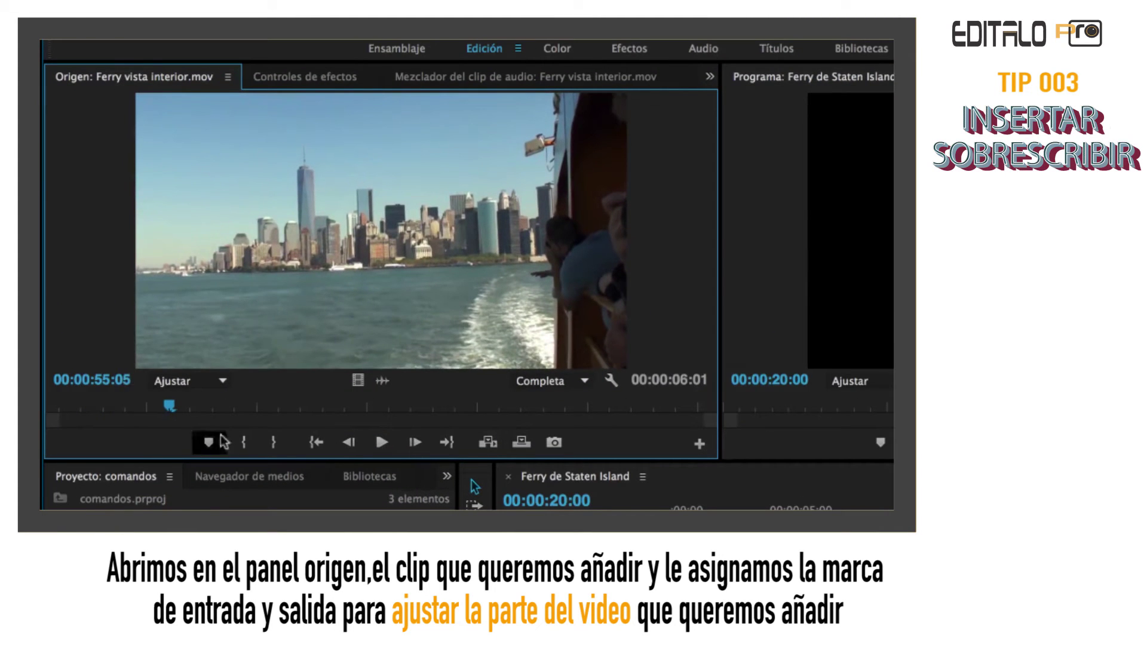
click(245, 444)
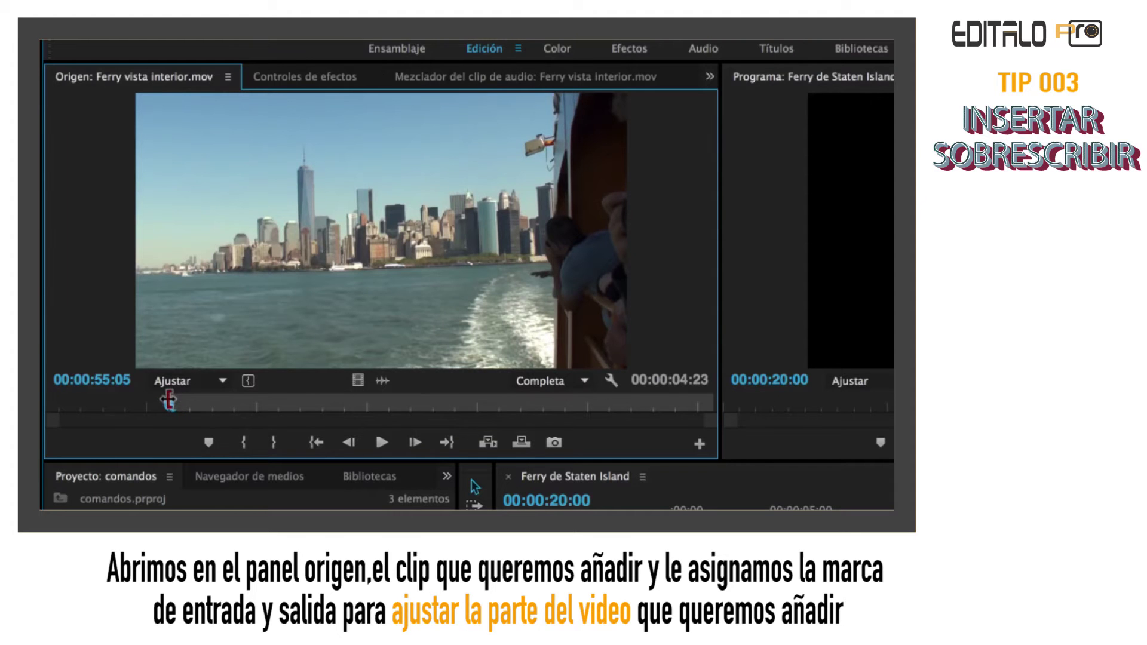
mouse_move(170, 406)
mouse_down()
mouse_move(497, 396)
mouse_move(491, 404)
mouse_up()
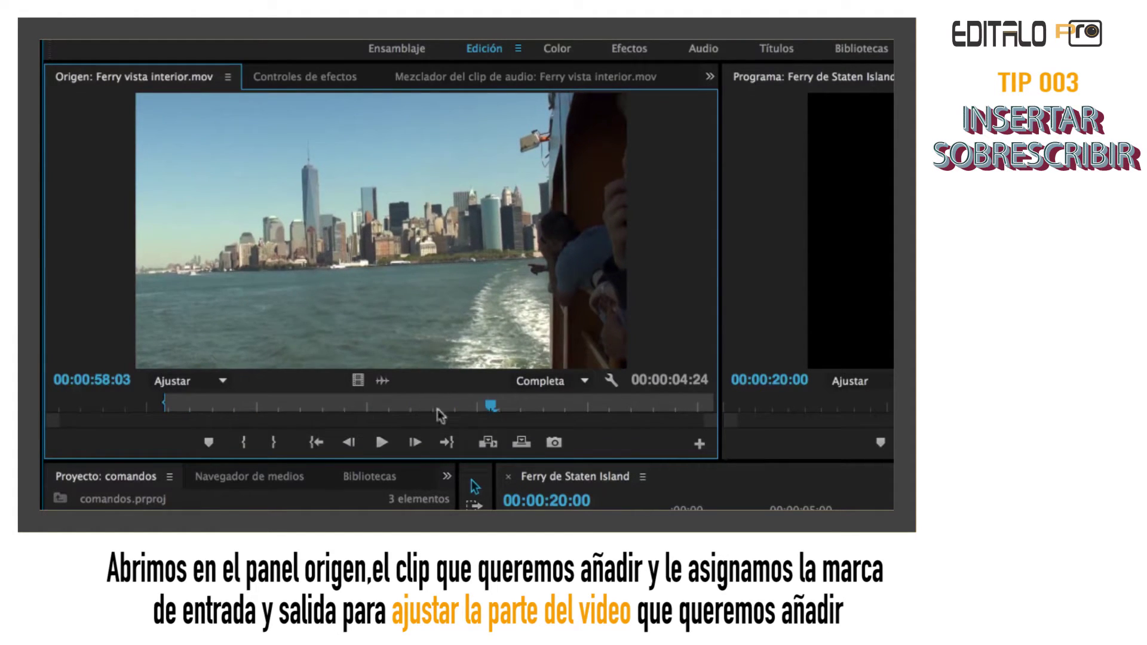
click(273, 443)
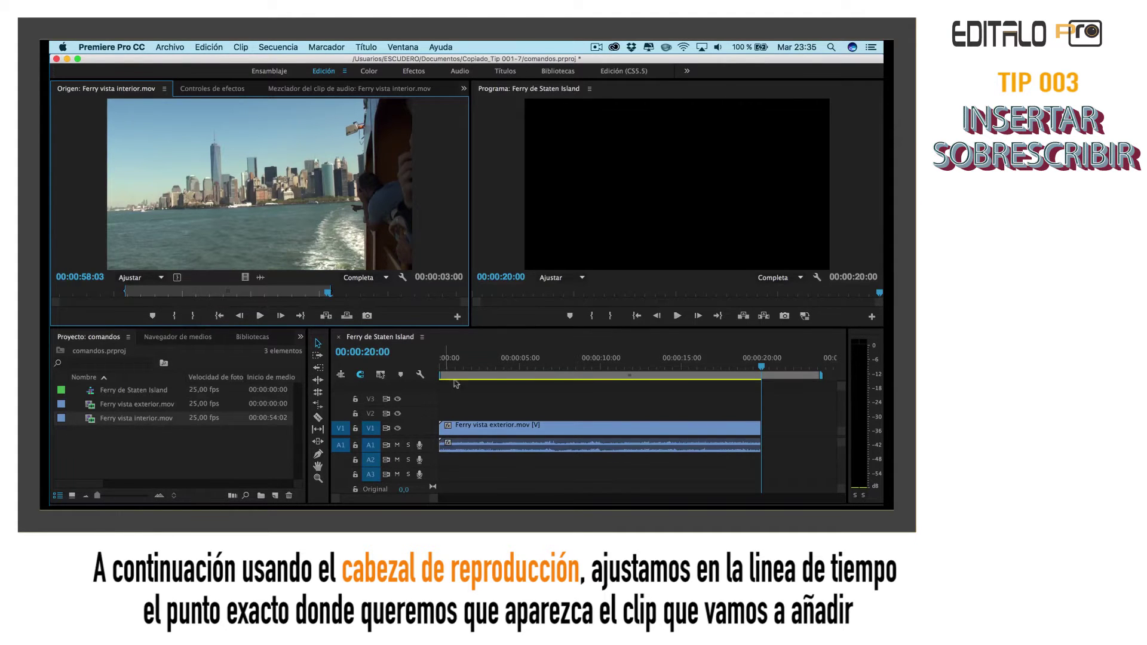
Overwrite the marked interior portion into the sequence at 00:00:07:22, keeping its 20-second length.
click(760, 370)
drag(761, 370, 565, 390)
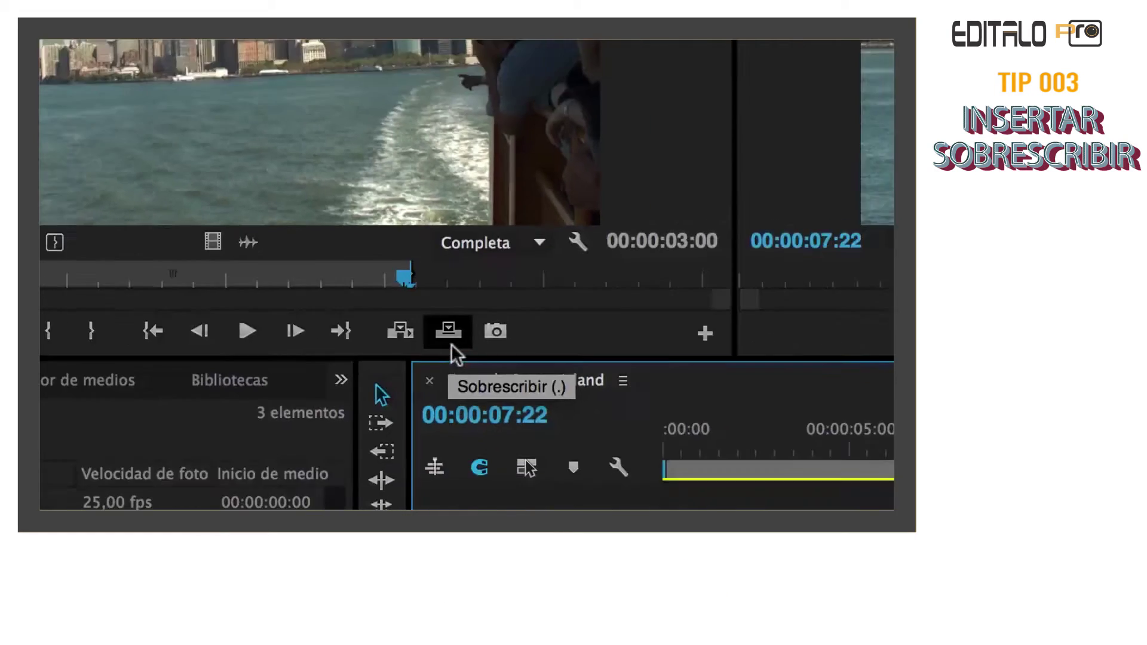
click(503, 356)
click(348, 316)
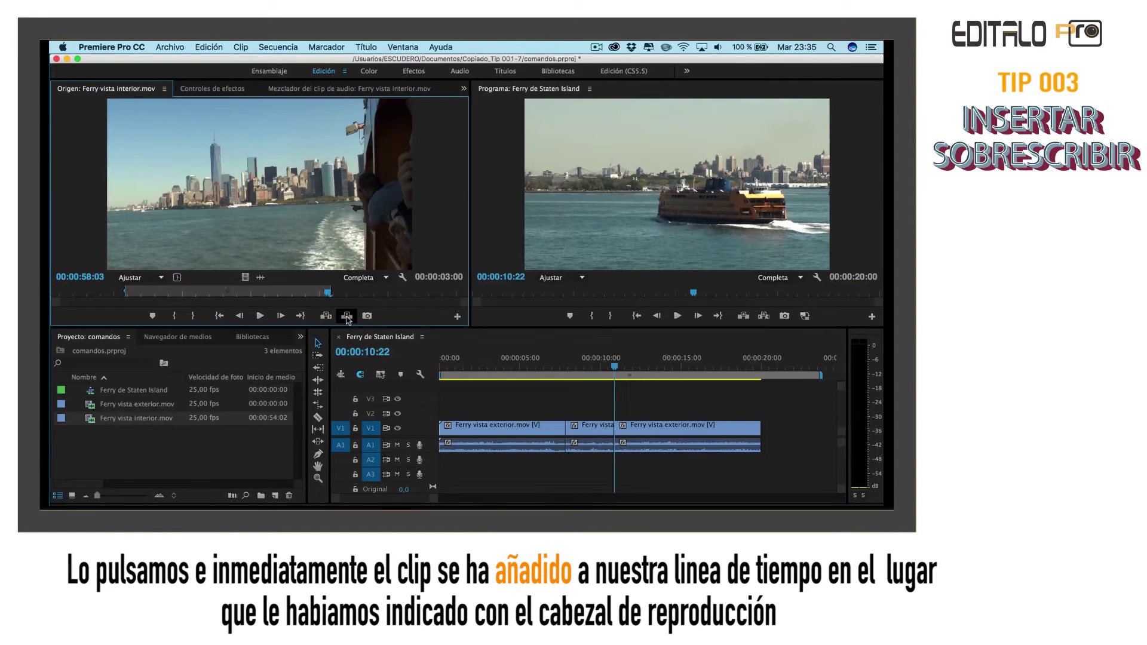
Select the new interior clip and confirm the sequence still ends at 20 seconds.
click(585, 427)
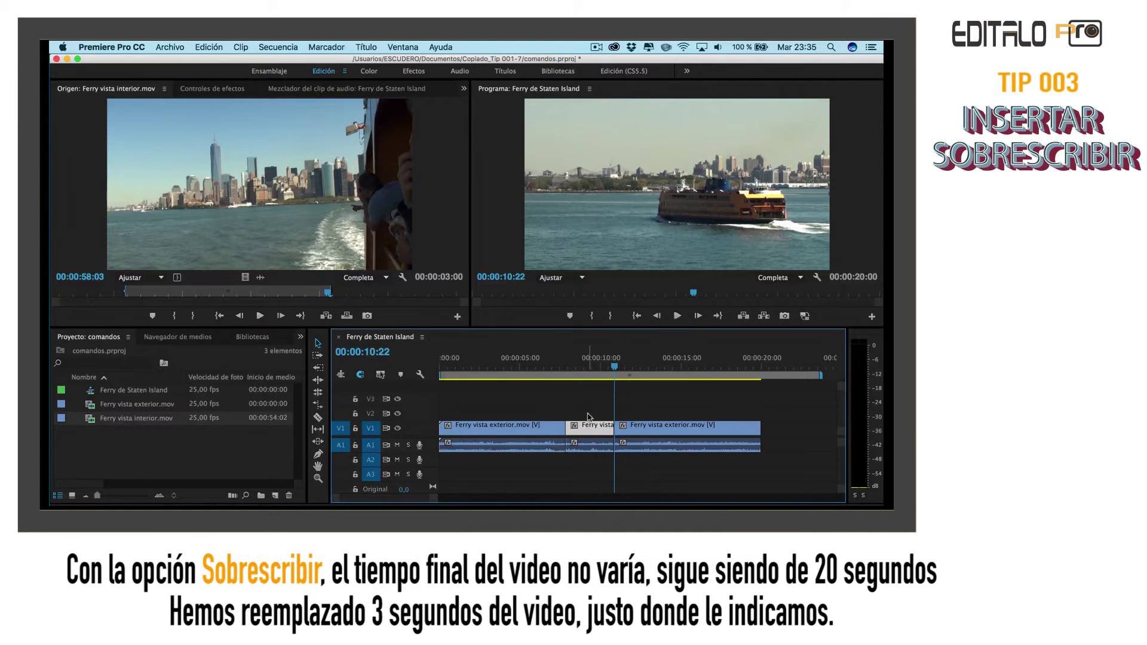
click(760, 370)
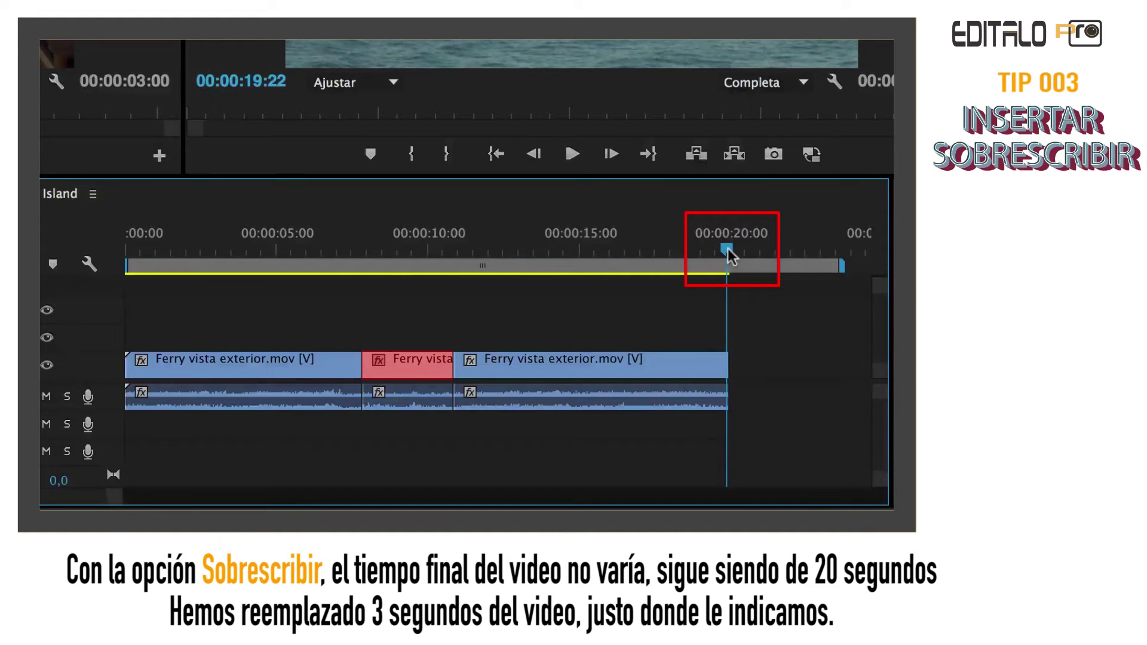
click(730, 251)
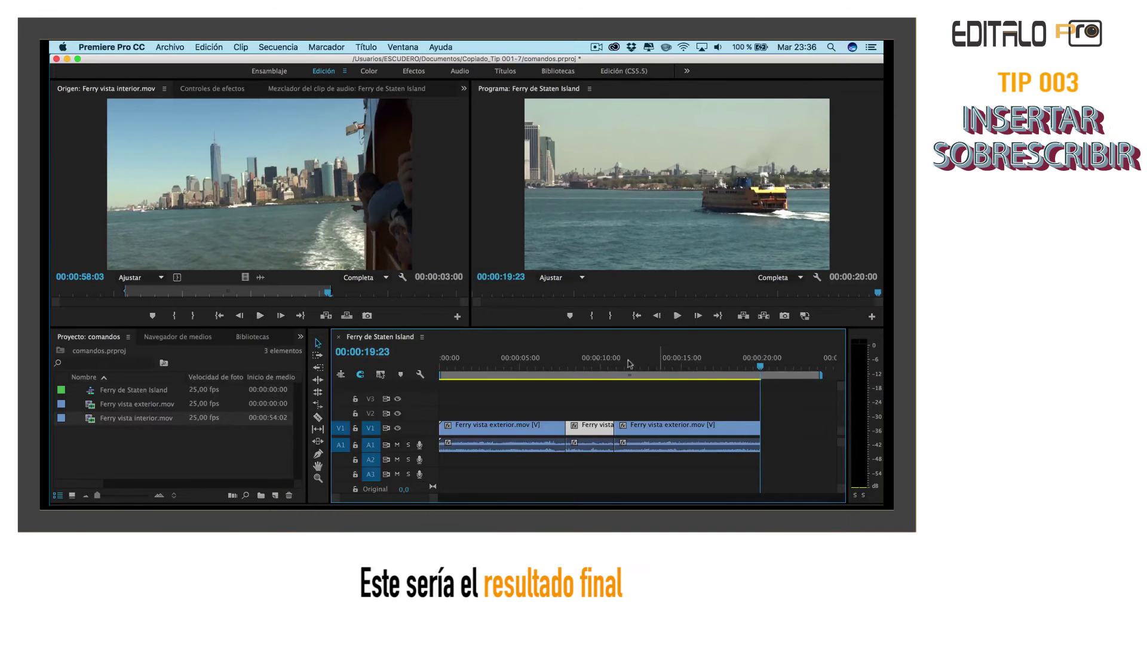
Play the edited sequence from the start, then stop playback.
click(459, 364)
key(space)
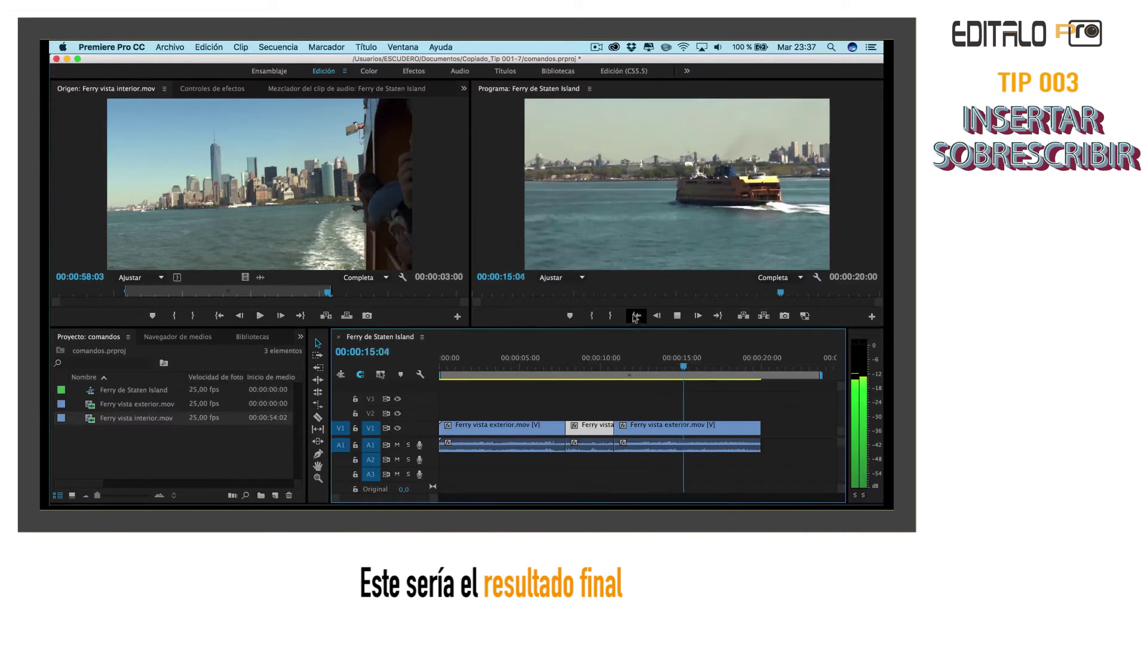
click(677, 317)
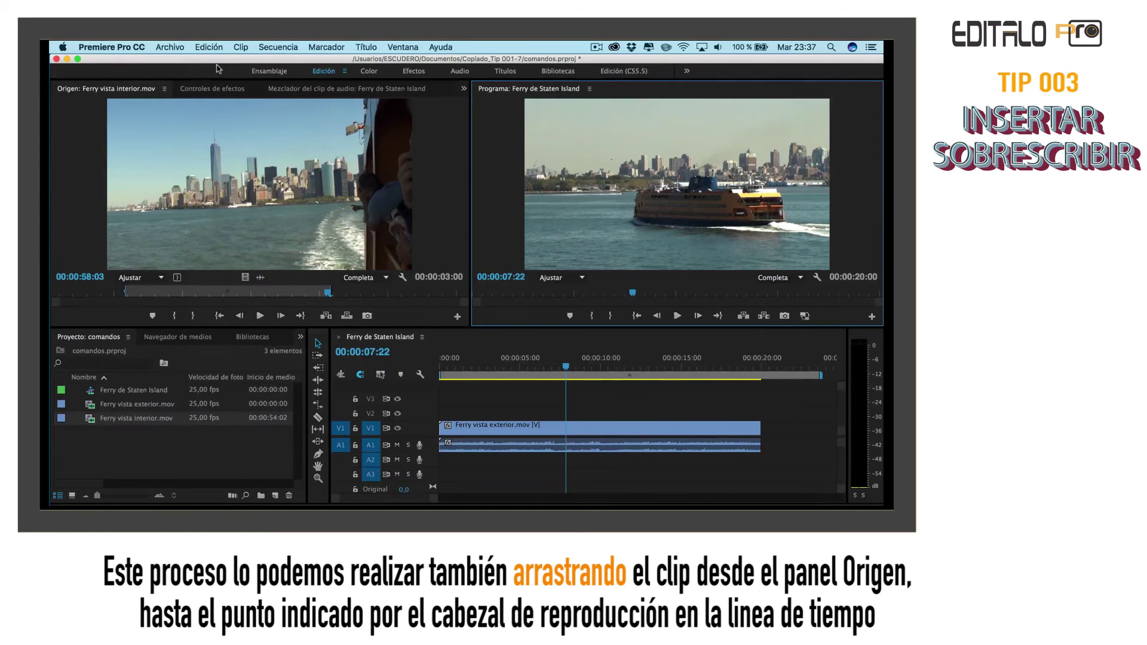
click(257, 199)
drag(258, 199, 572, 433)
drag(566, 366, 537, 369)
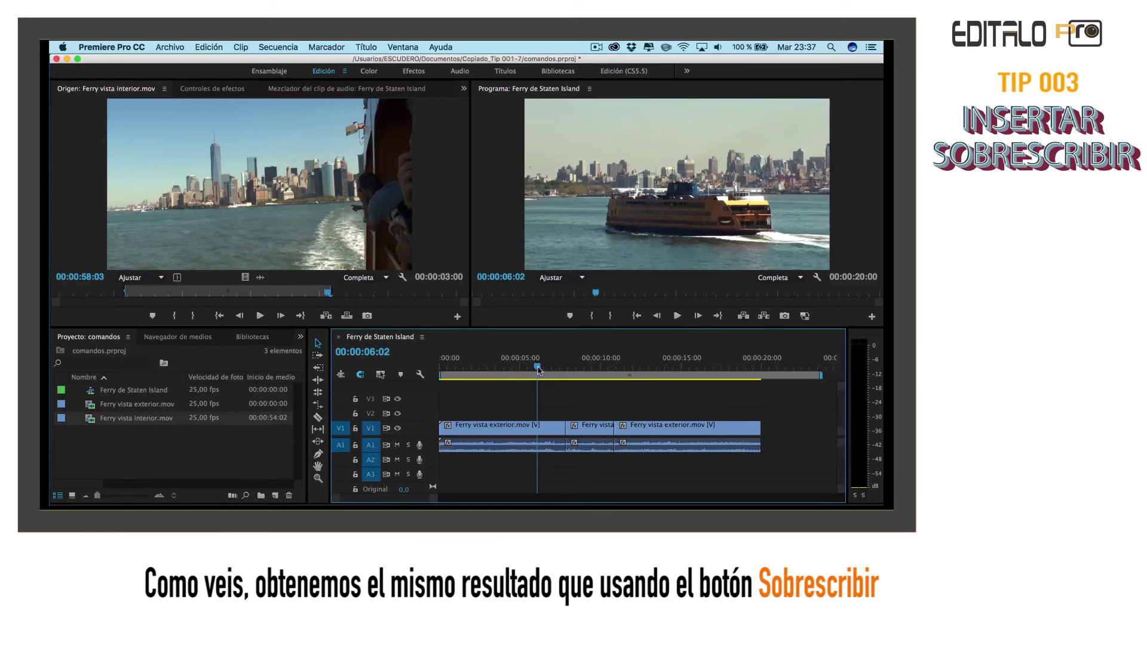
key(space)
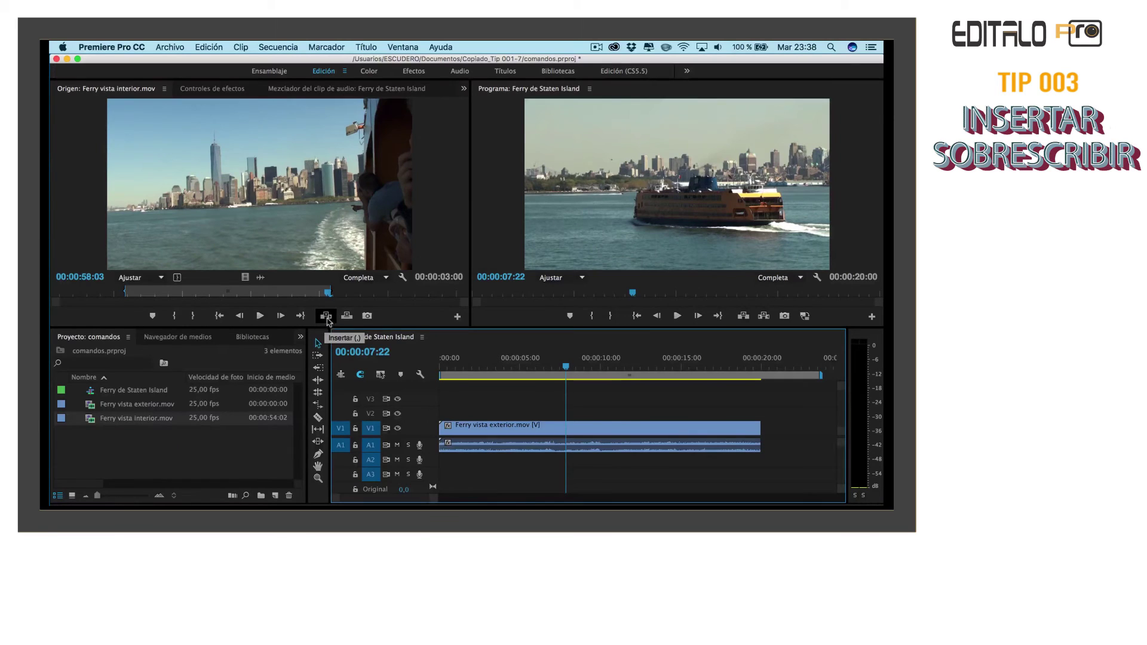
click(326, 320)
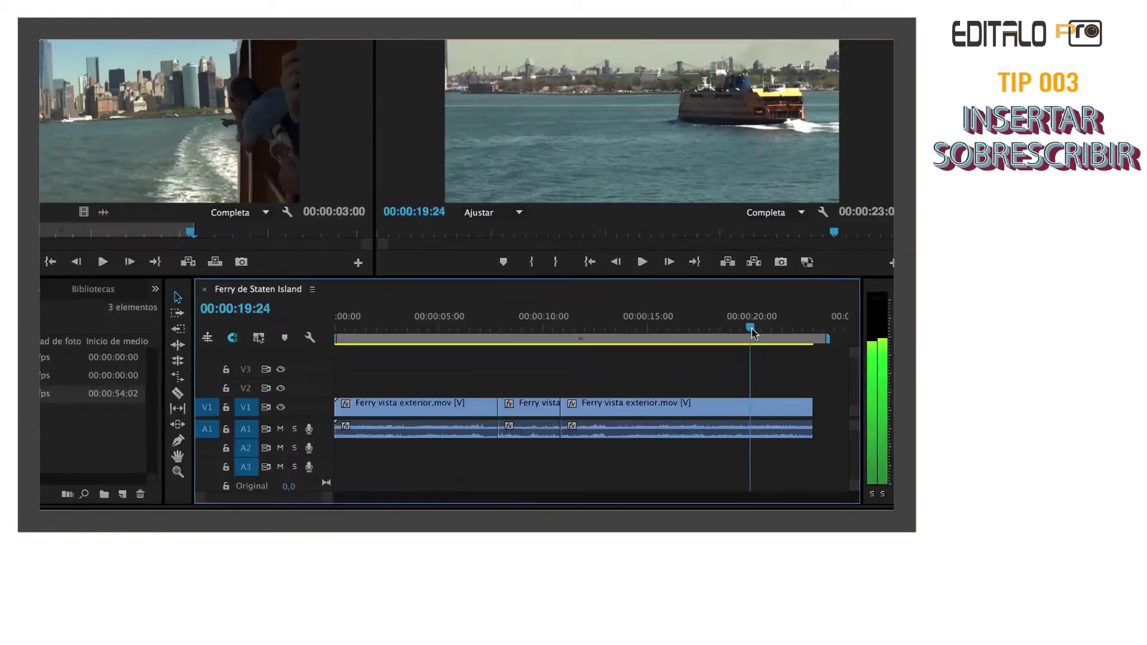
click(764, 370)
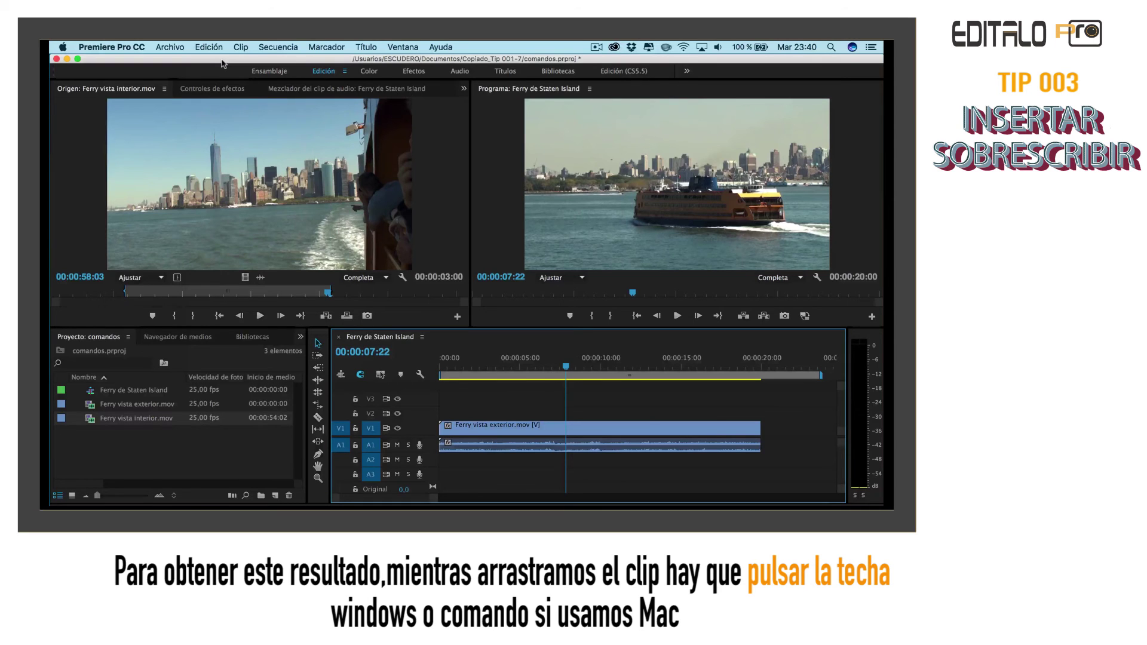
Drag the marked interior clip onto V1 at 00:00:07:22 as an insert edit.
drag(281, 203, 569, 423)
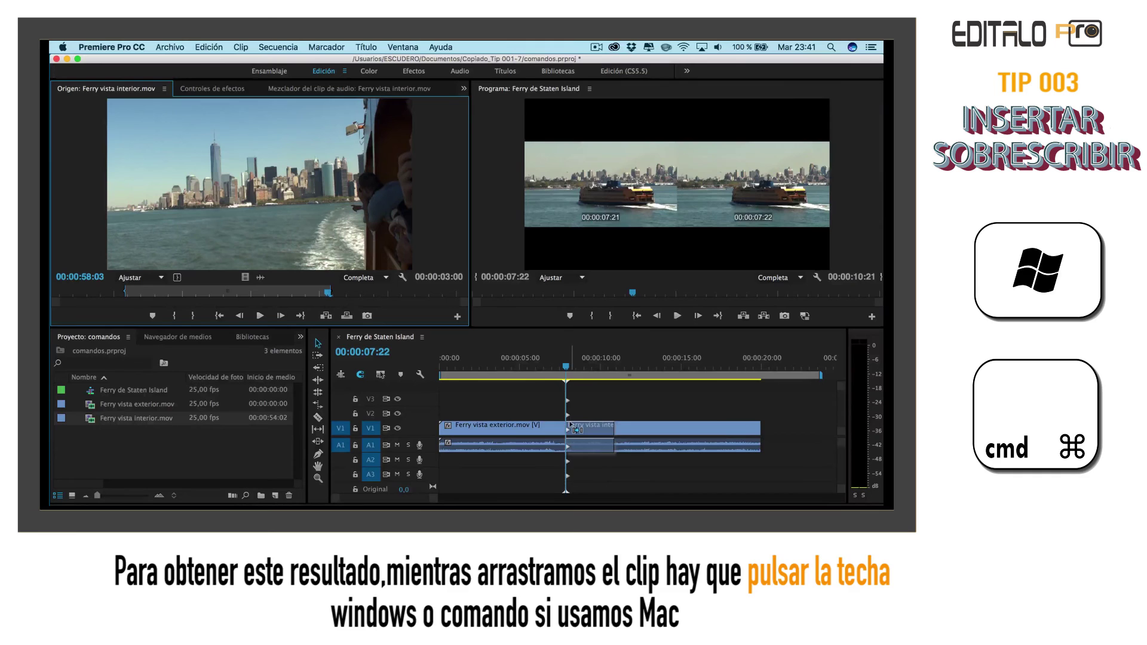
drag(570, 424, 570, 421)
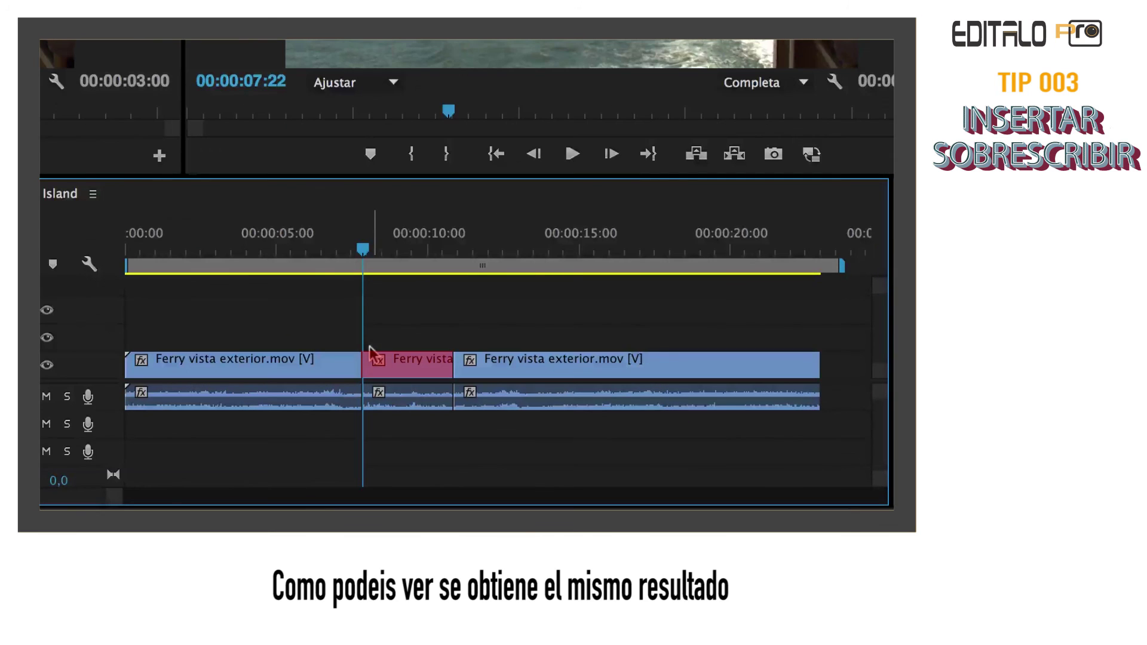